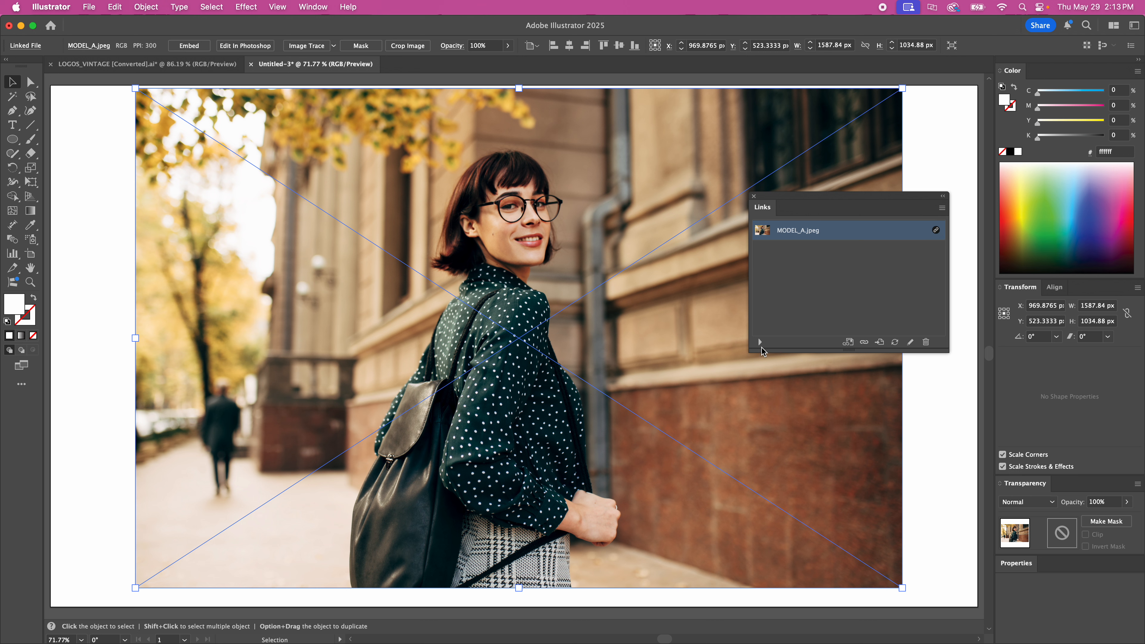
# Show the link details for MODEL_A.jpeg, reveal its source location in Finder, and return to Illustrator
pyautogui.click(760, 342)
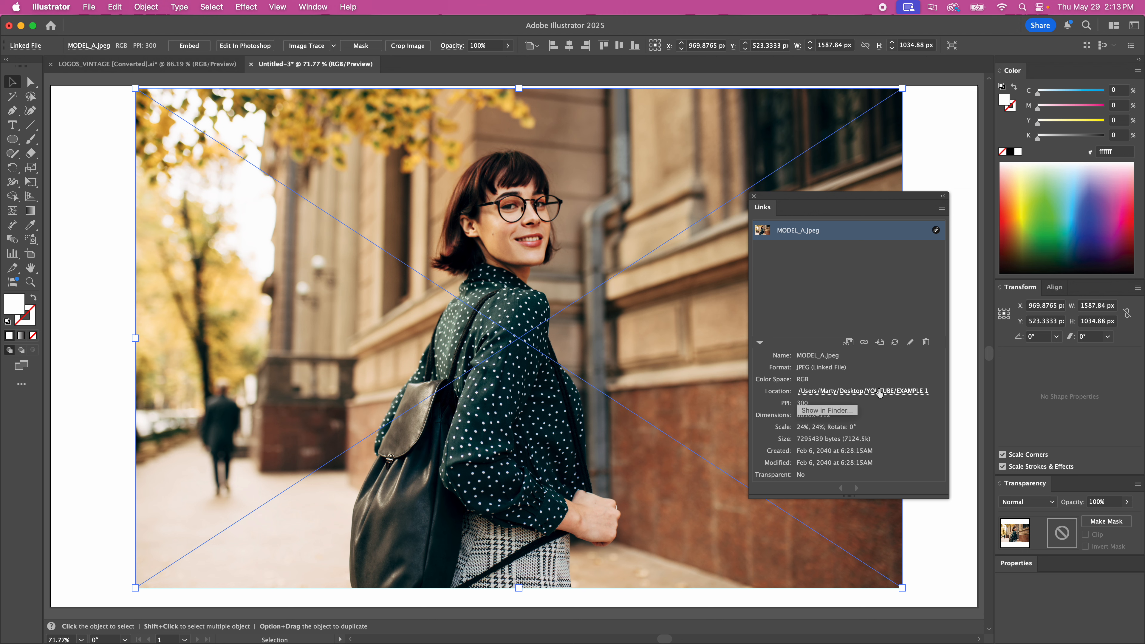
pyautogui.click(867, 394)
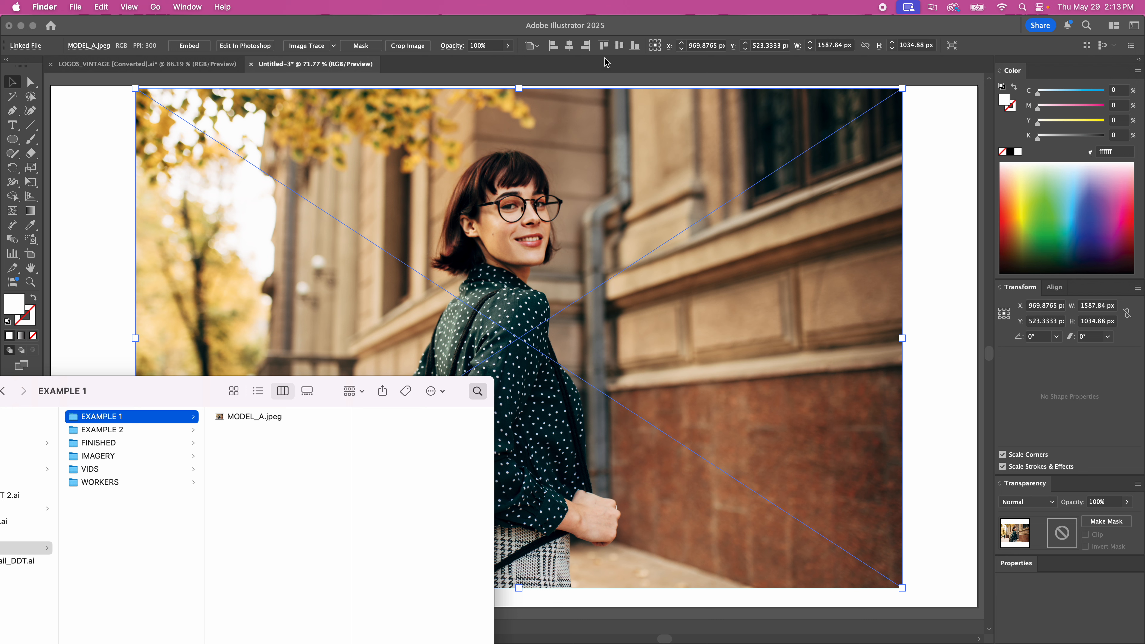
pyautogui.click(631, 24)
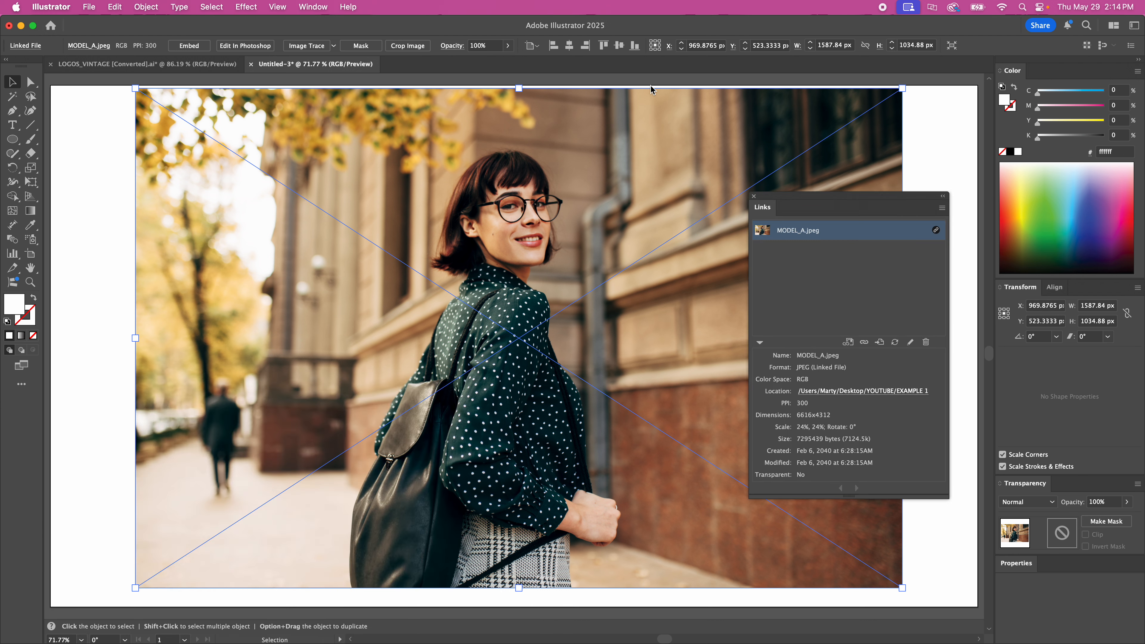
# Embed the linked MODEL_A.jpeg image in the document and shift the Links panel slightly aside
pyautogui.click(942, 208)
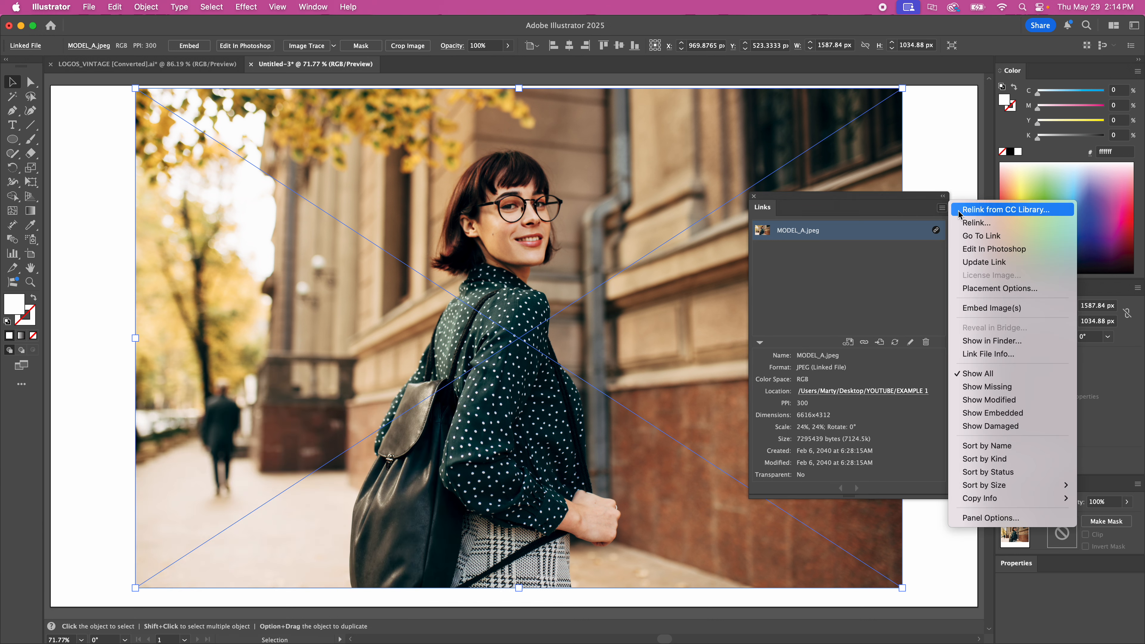
pyautogui.click(1004, 309)
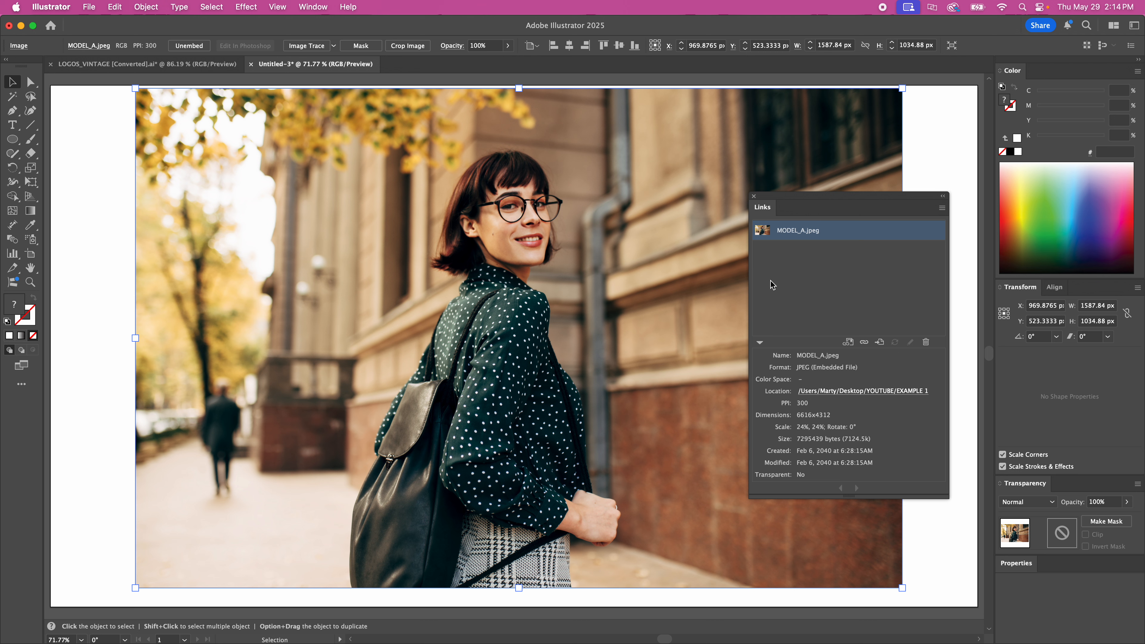
pyautogui.moveTo(825, 208); pyautogui.dragTo(844, 221)
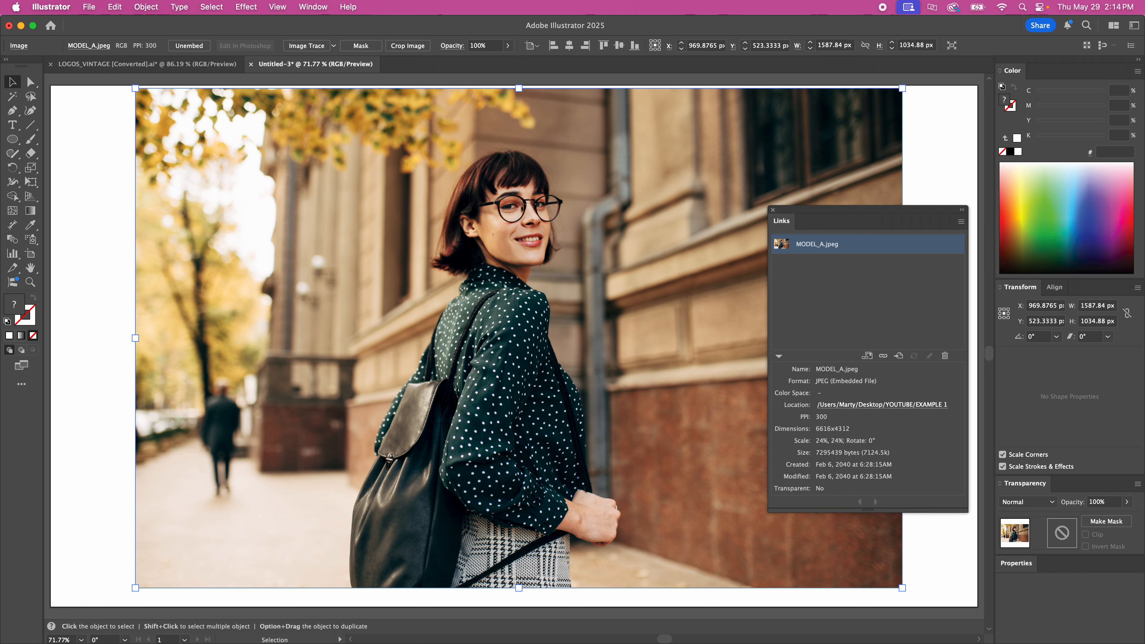
# Delete the model image and place GRAFFITI.jpeg from the EXAMPLE 2 folder in Finder on the artboard
pyautogui.click(105, 447)
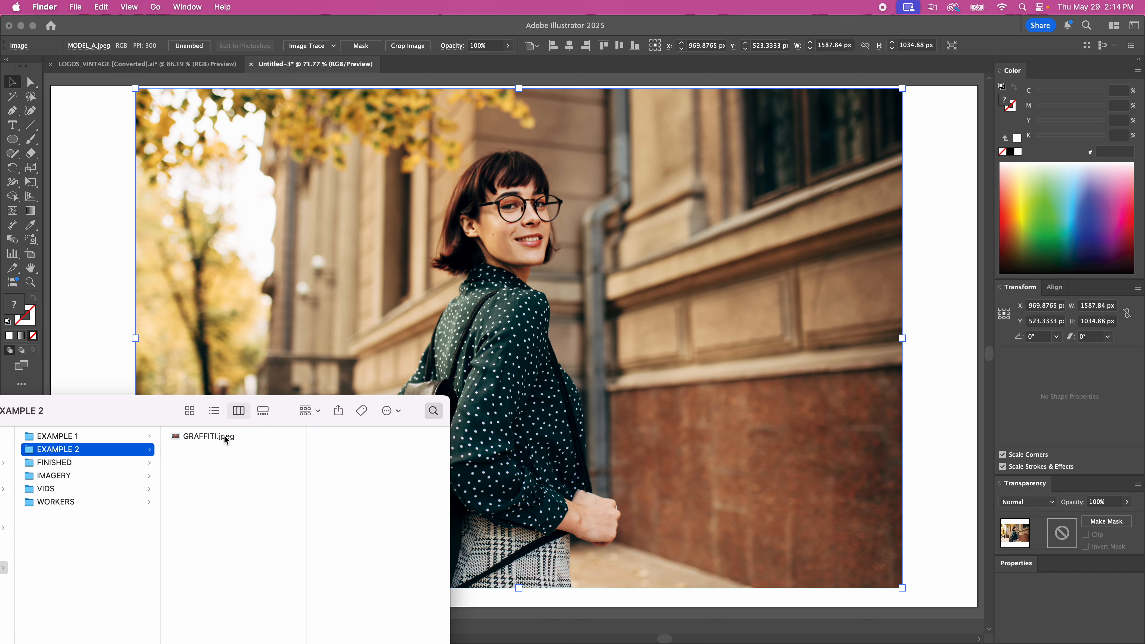
pyautogui.click(485, 333)
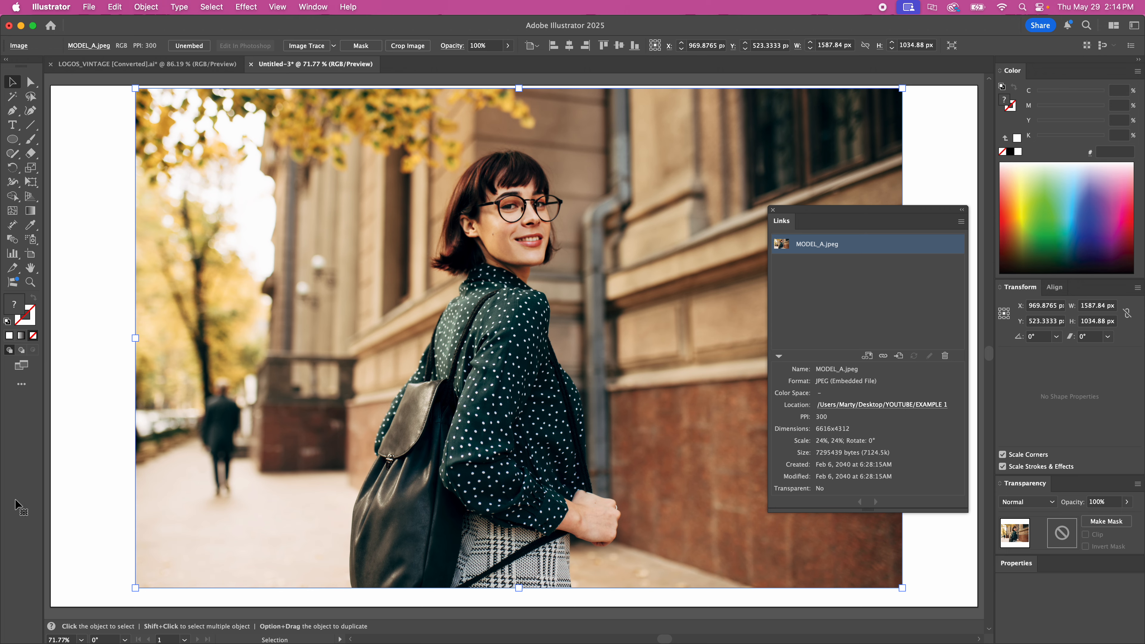
pyautogui.press('Delete')
pyautogui.press('super+Tab')
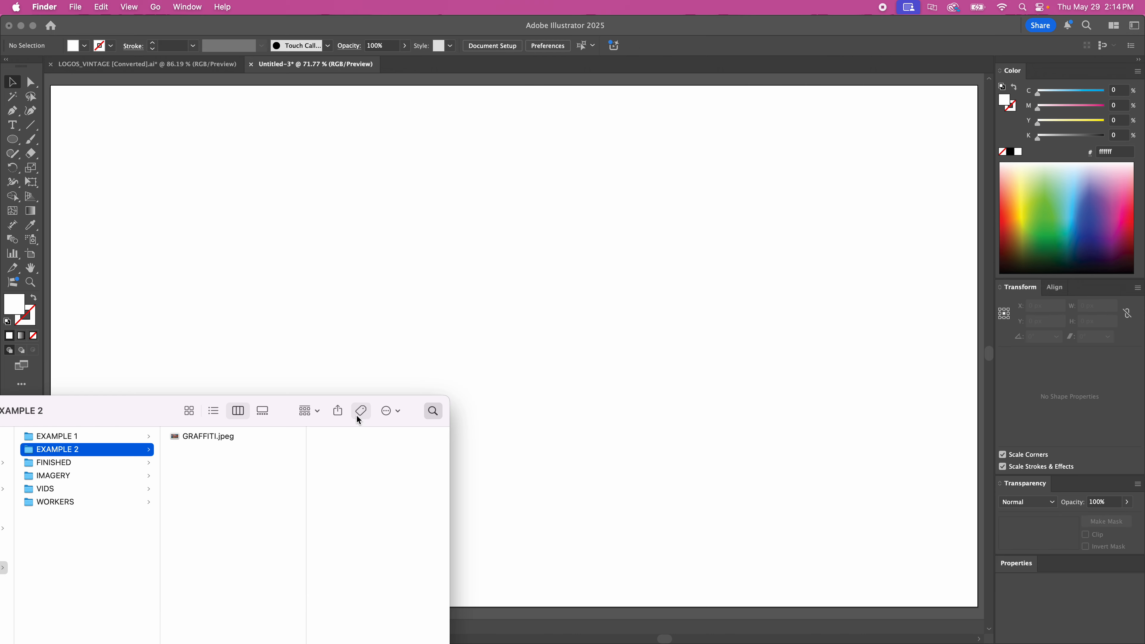
pyautogui.moveTo(213, 435); pyautogui.dragTo(619, 308)
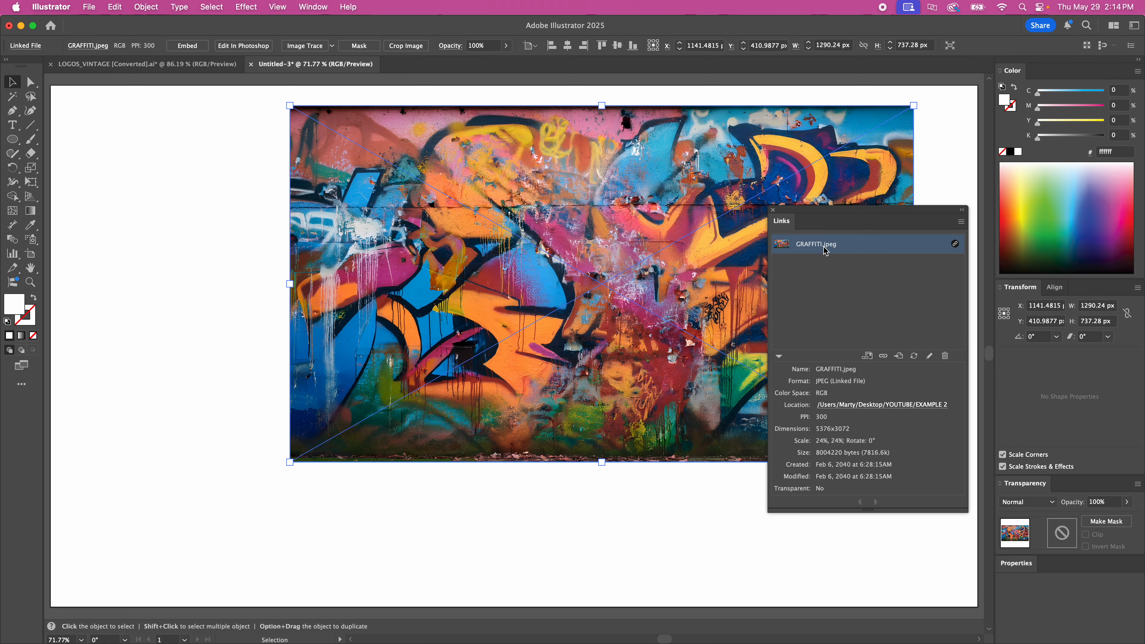
# Switch to Finder, move GRAFFITI.jpeg from EXAMPLE 2 into the EXAMPLE 1 folder, and return to Illustrator
pyautogui.press('super+Tab')
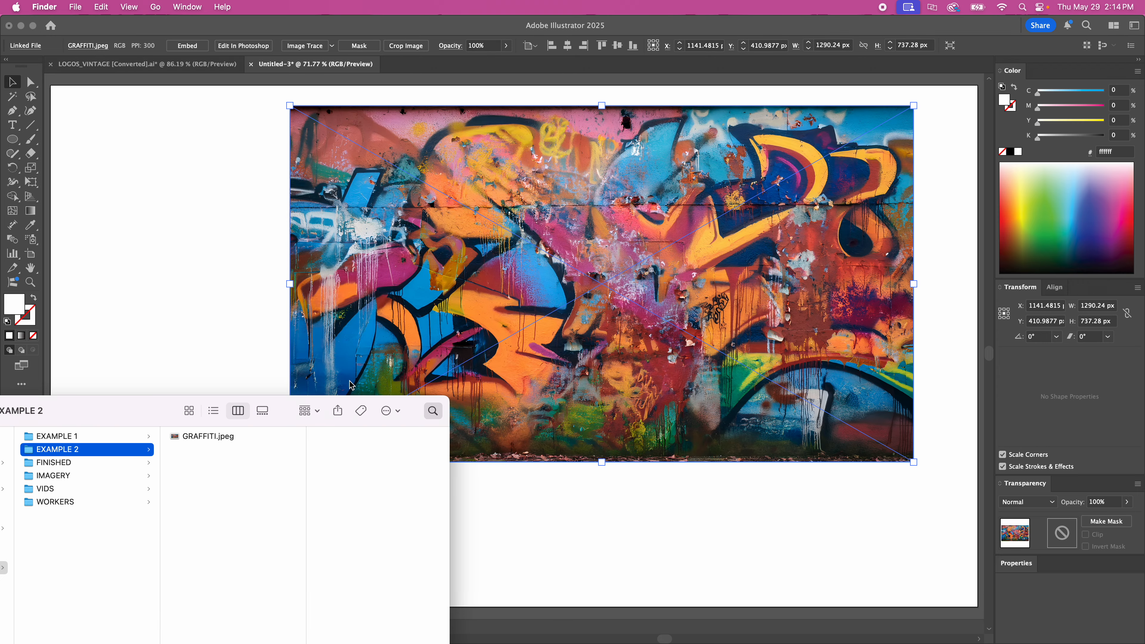
pyautogui.moveTo(214, 434); pyautogui.dragTo(74, 437)
pyautogui.click(170, 323)
# Relink the missing GRAFFITI.jpeg to the file in the EXAMPLE 1 folder and embed the image
pyautogui.hscroll(2, 514, 348)
pyautogui.click(895, 437)
pyautogui.click(537, 153)
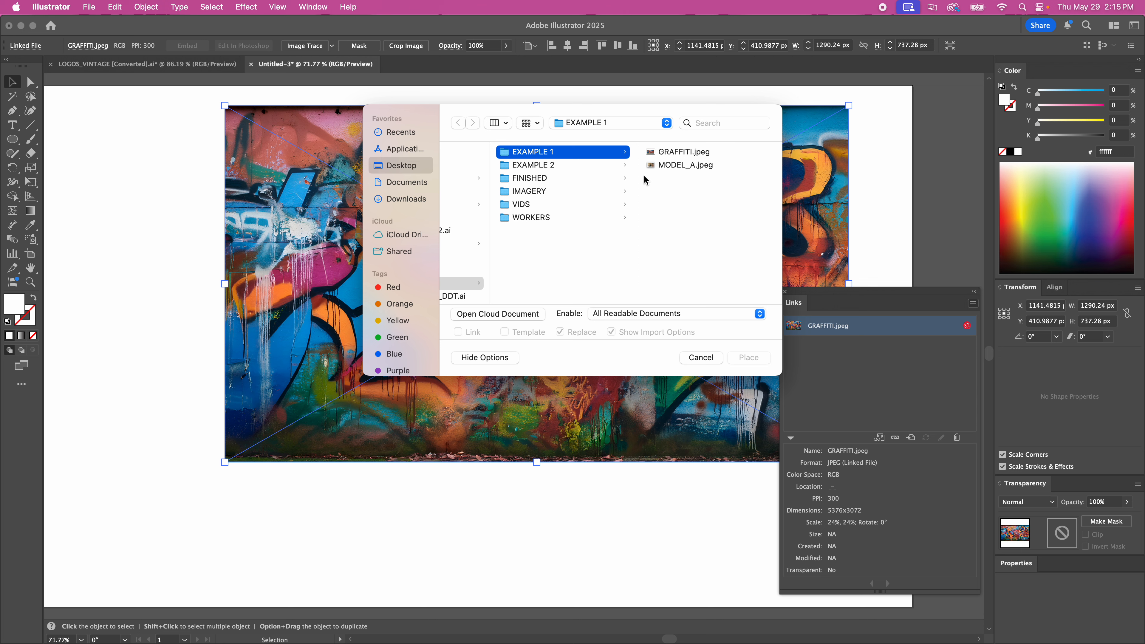
pyautogui.click(697, 152)
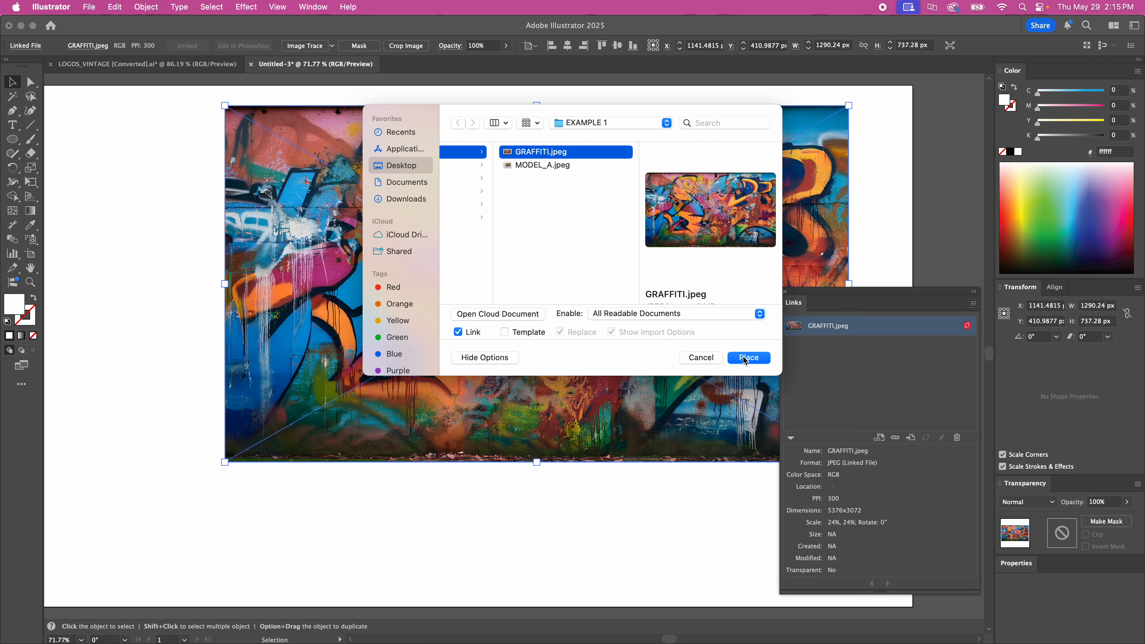
pyautogui.click(746, 359)
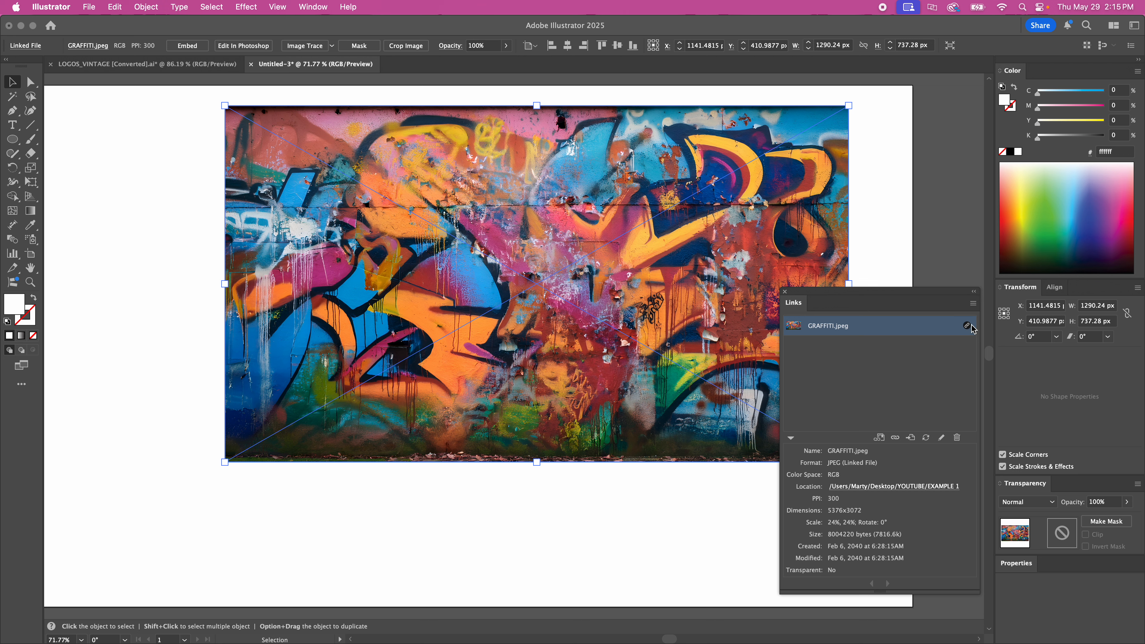
pyautogui.click(973, 304)
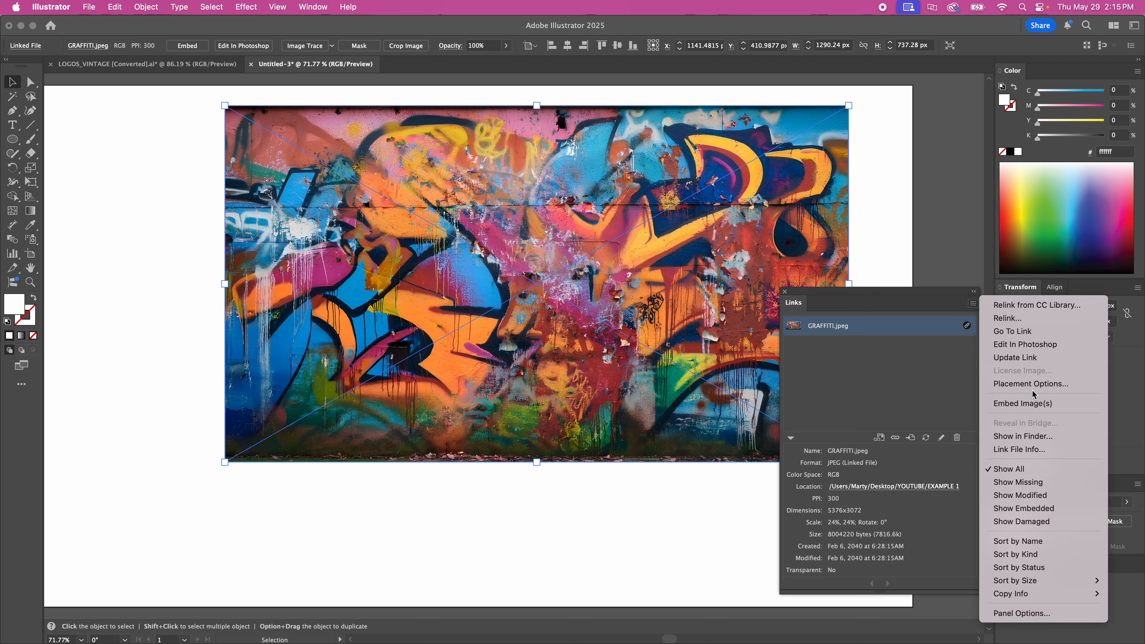
pyautogui.click(1033, 404)
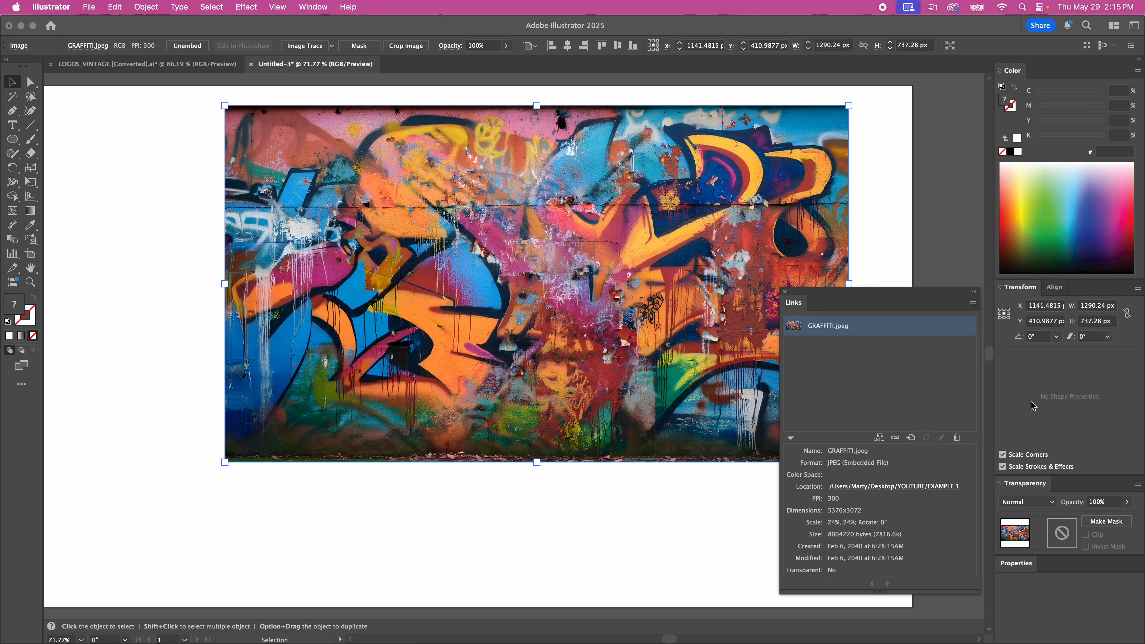
# Delete the graffiti image and place GRAFFITI.jpeg from Finder's EXAMPLE 1 folder directly as an embedded image
pyautogui.click(878, 247)
pyautogui.click(789, 241)
pyautogui.press('Delete')
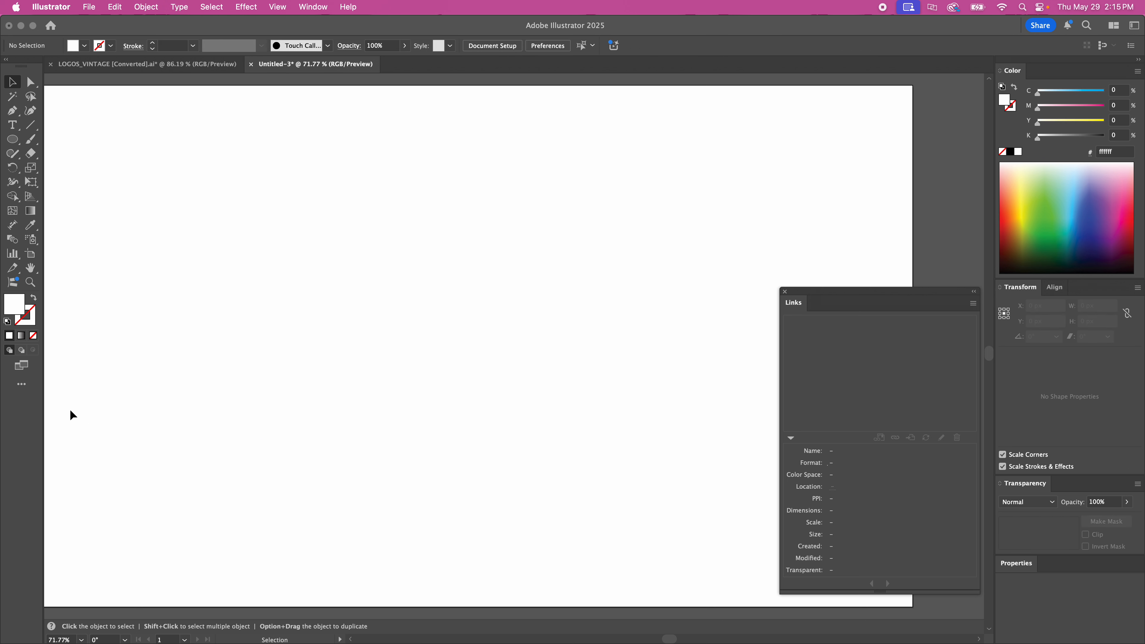
pyautogui.press('super+Tab')
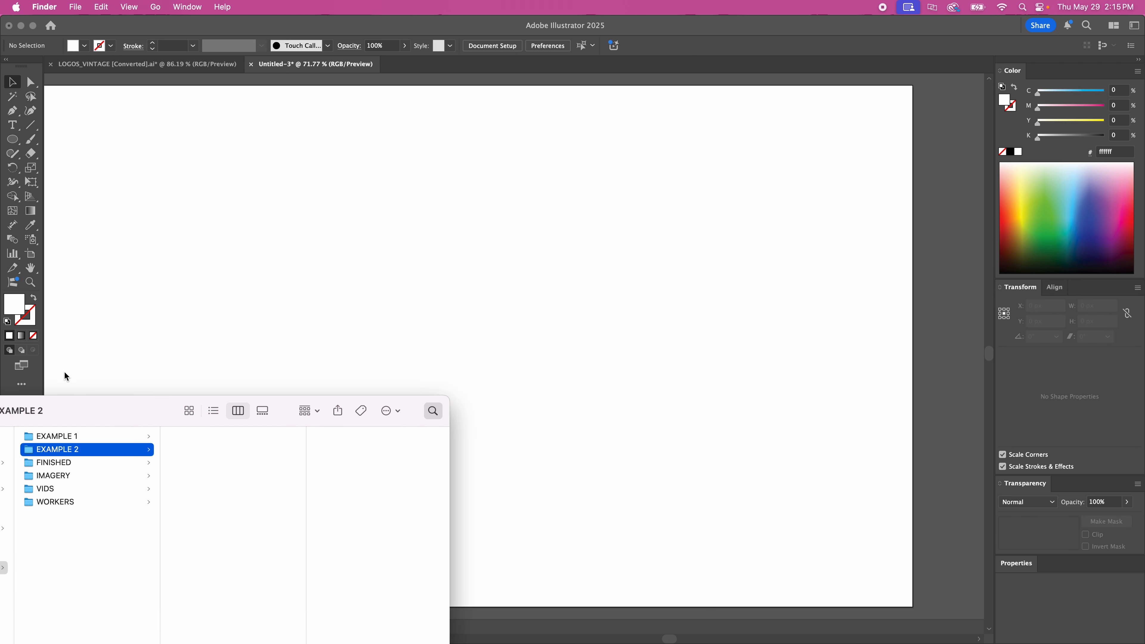
pyautogui.click(131, 437)
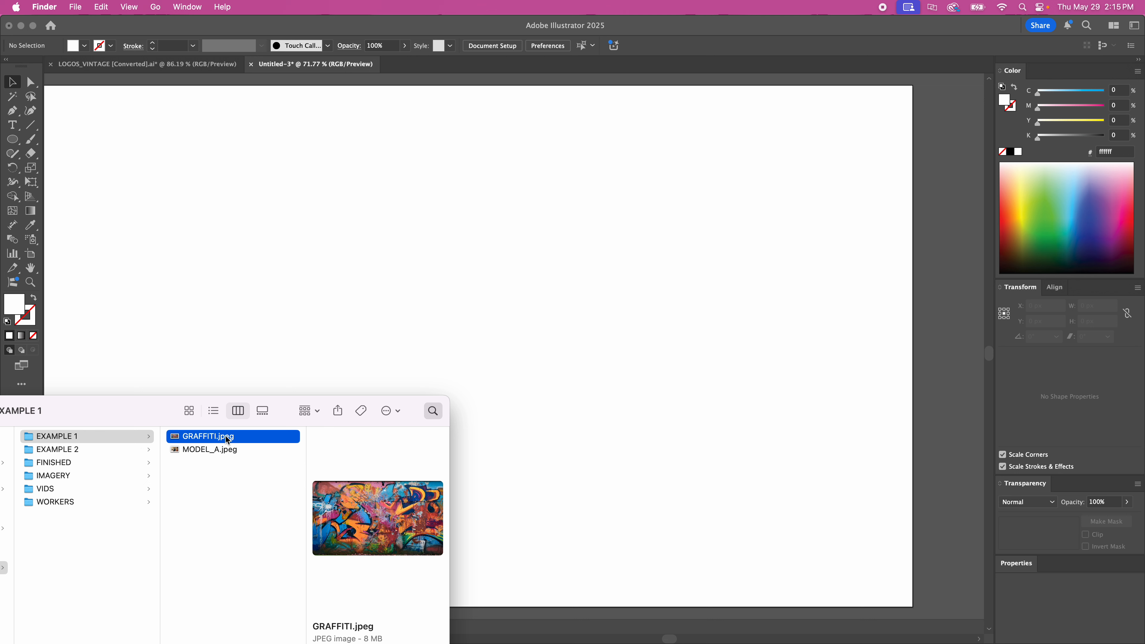
pyautogui.moveTo(229, 441); pyautogui.dragTo(624, 336)
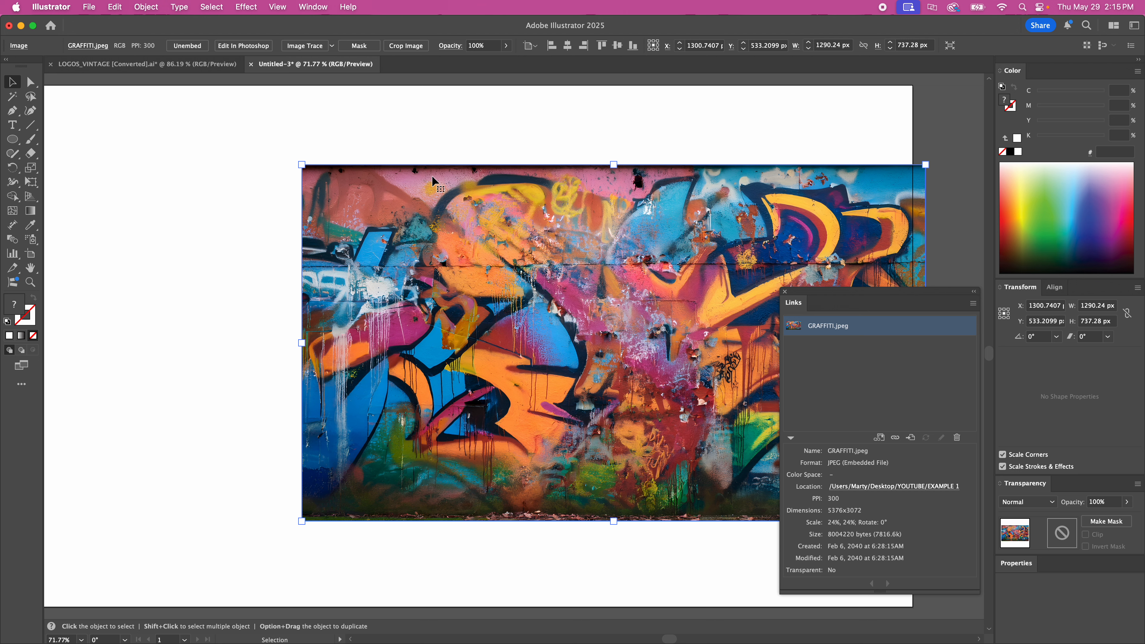
# Remove the placed graffiti image and bring GRAFFITI.jpeg in from Finder once more as an embedded file
pyautogui.click(649, 132)
pyautogui.click(604, 333)
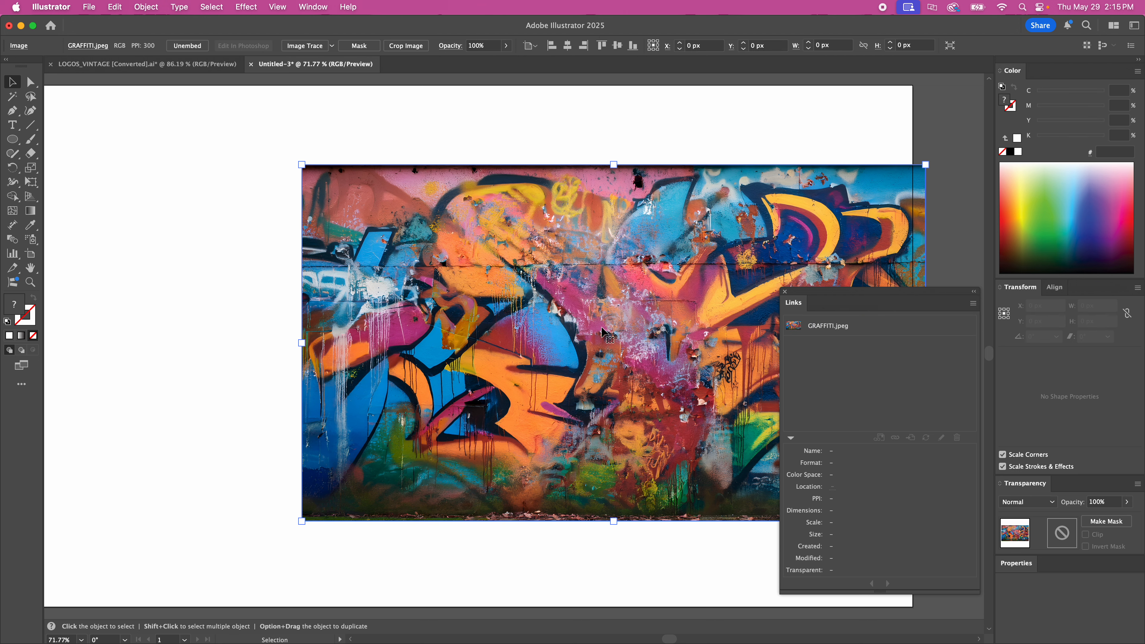
pyautogui.press('Delete')
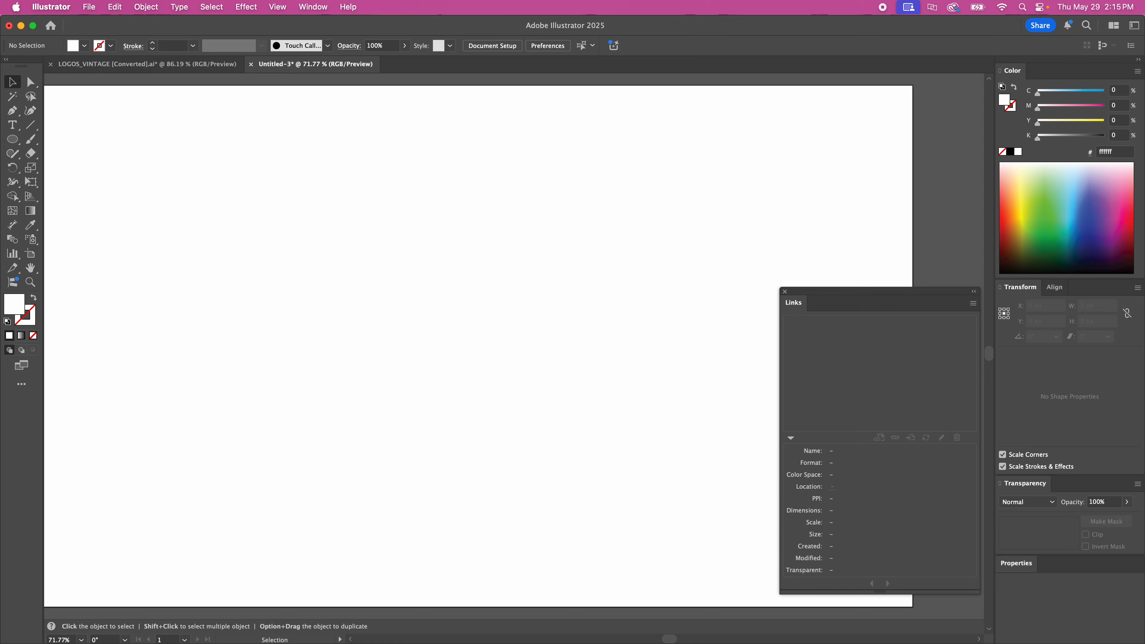
pyautogui.press('super+Tab')
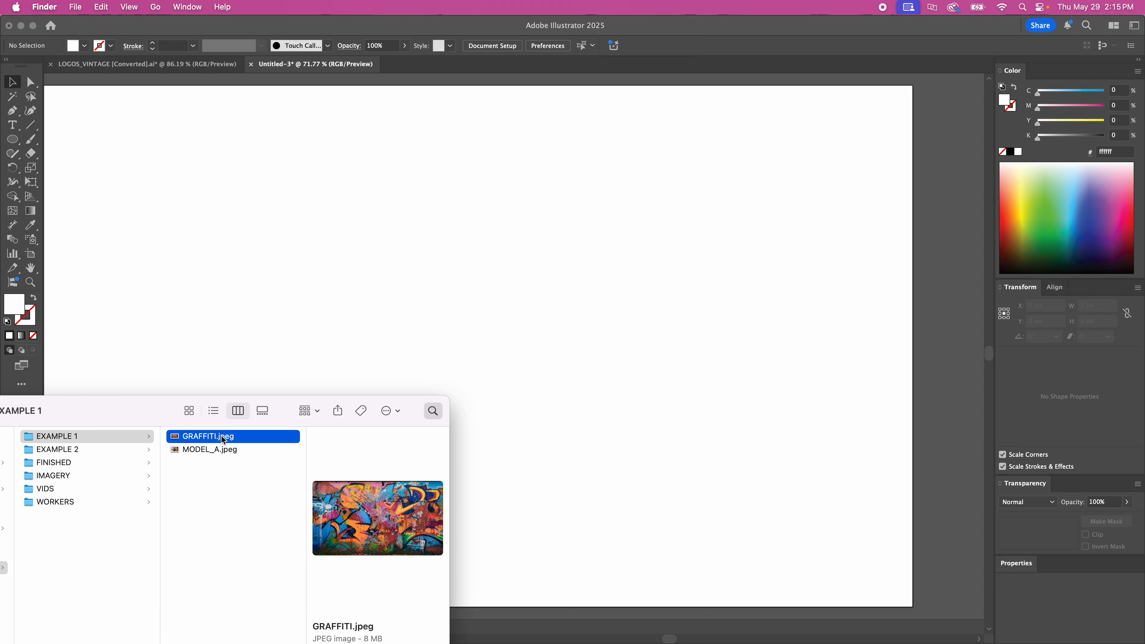
pyautogui.moveTo(224, 439); pyautogui.dragTo(603, 282)
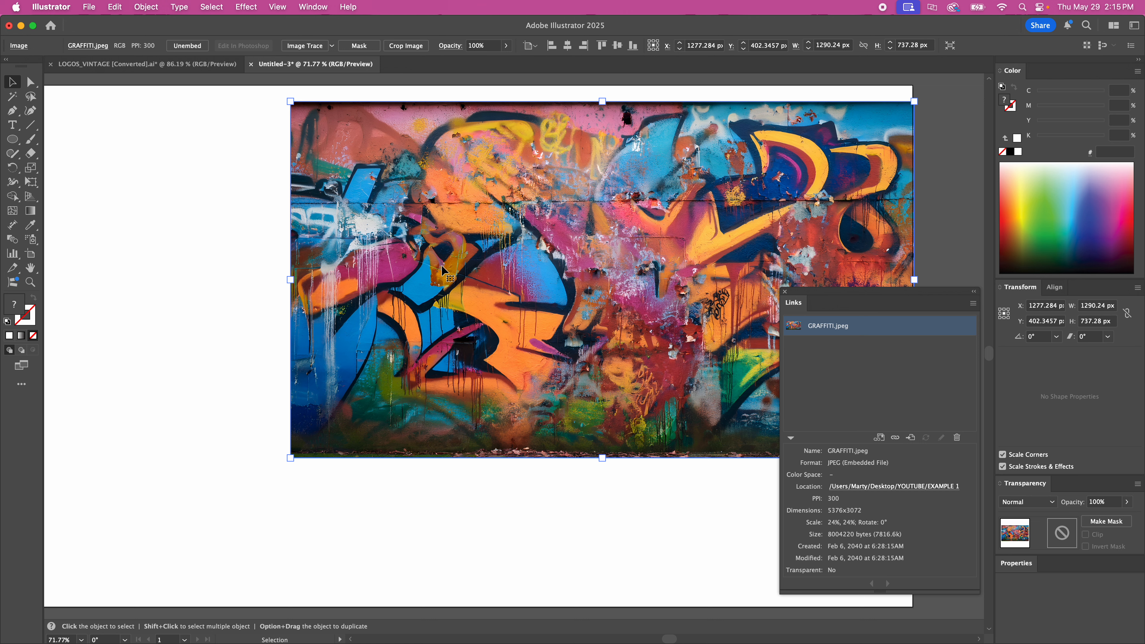
# Move the graffiti image toward the artboard's centre, to about X 999.5 px and Y 555.4 px
pyautogui.moveTo(572, 232); pyautogui.dragTo(545, 231)
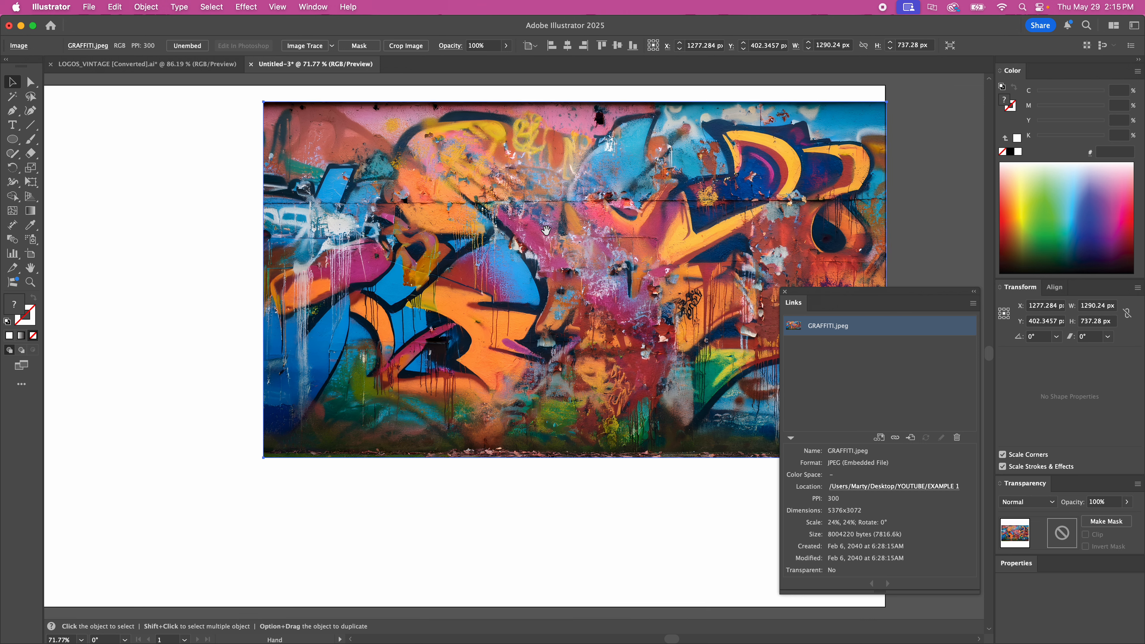
pyautogui.moveTo(604, 206); pyautogui.dragTo(469, 280)
pyautogui.moveTo(376, 280); pyautogui.dragTo(419, 263)
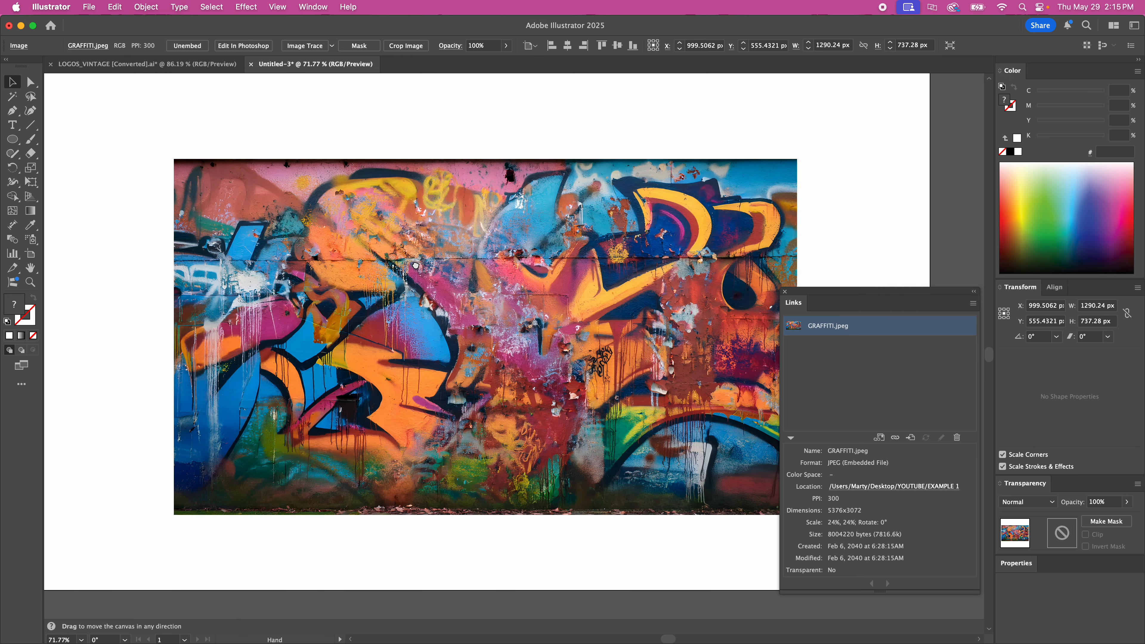
pyautogui.click(600, 119)
pyautogui.click(551, 196)
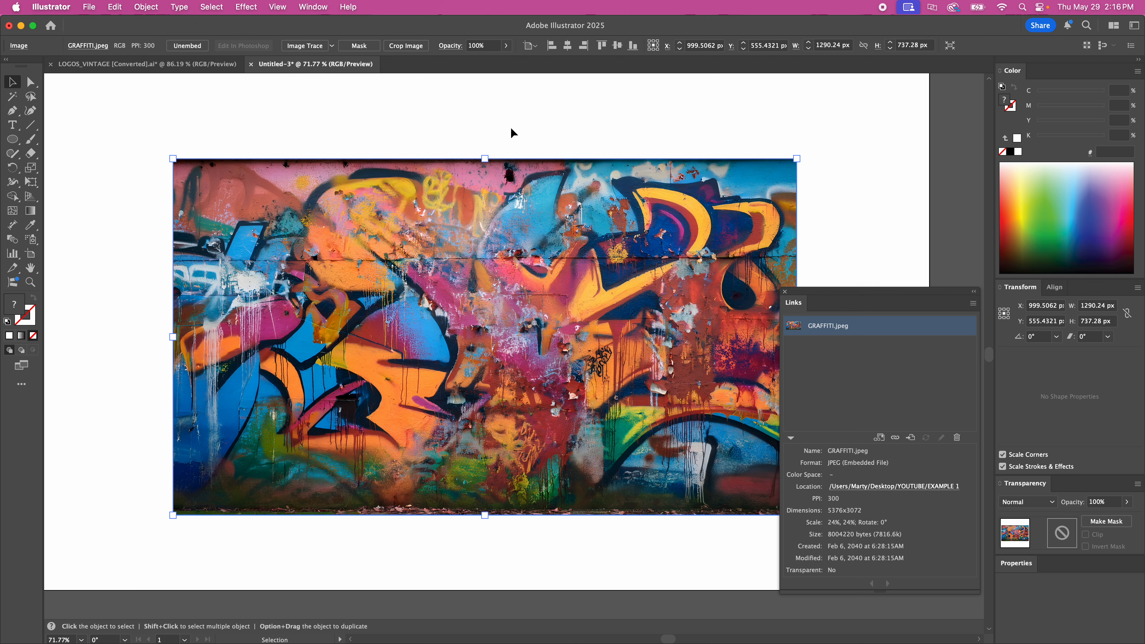
pyautogui.click(581, 124)
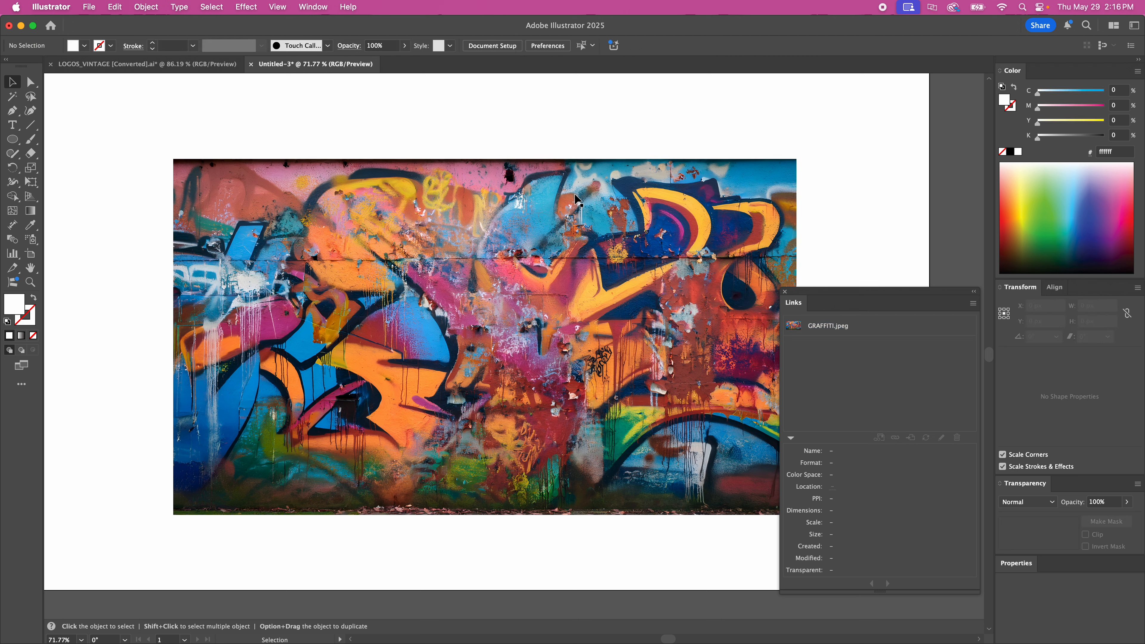
pyautogui.click(586, 203)
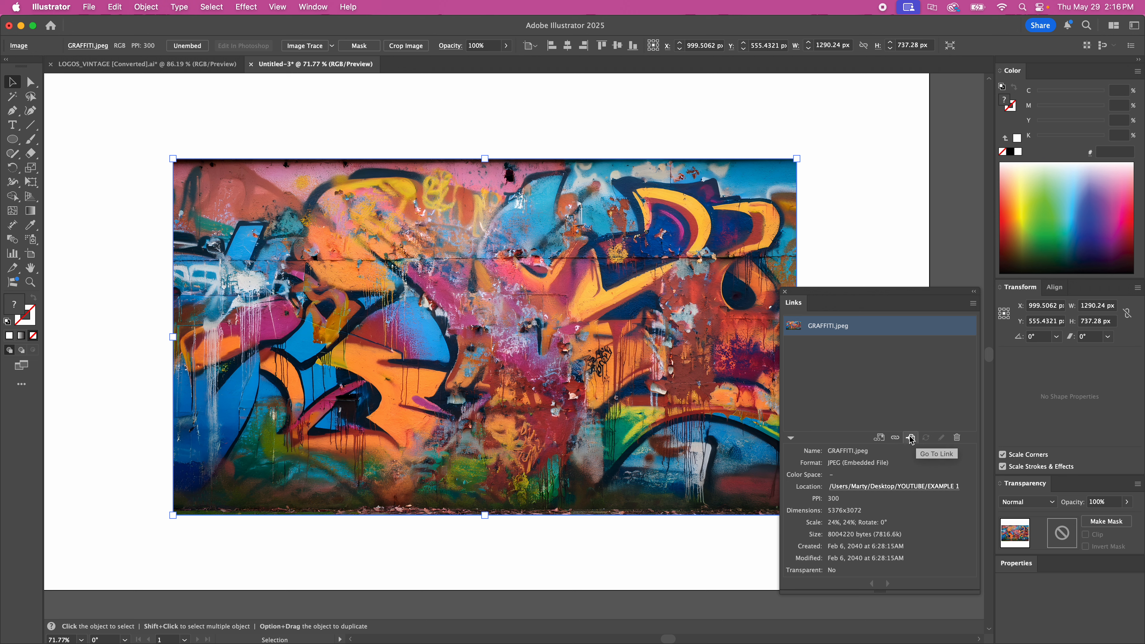
pyautogui.click(870, 170)
pyautogui.click(749, 203)
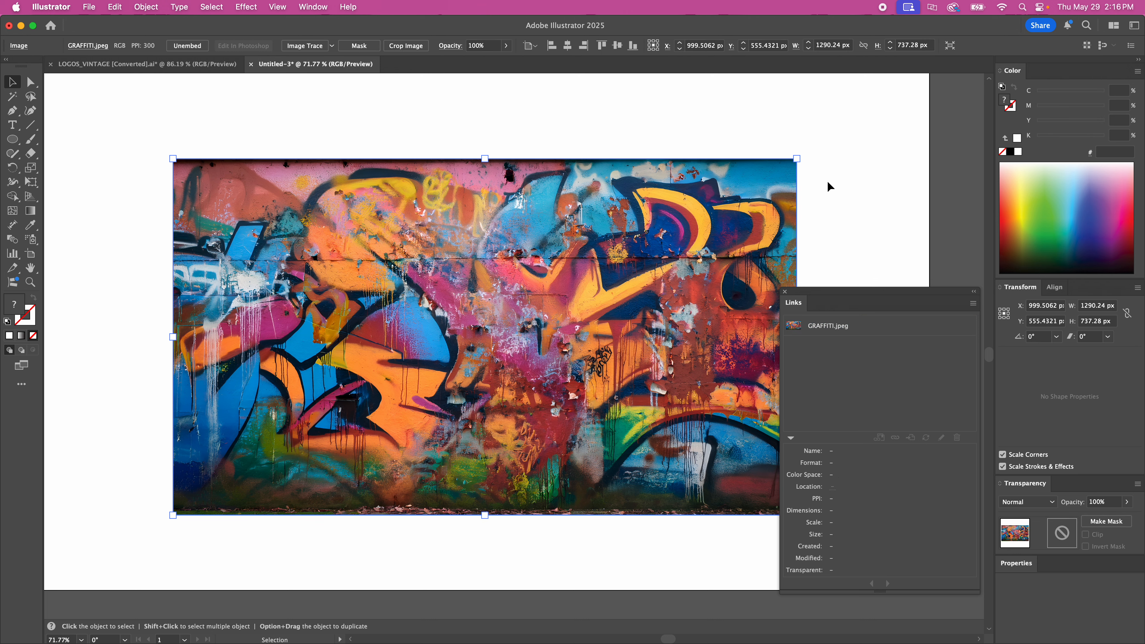
# Deselect the artwork, select the GRAFFITI.jpeg entry in the links list, and locate its image with Go To Link
pyautogui.click(829, 187)
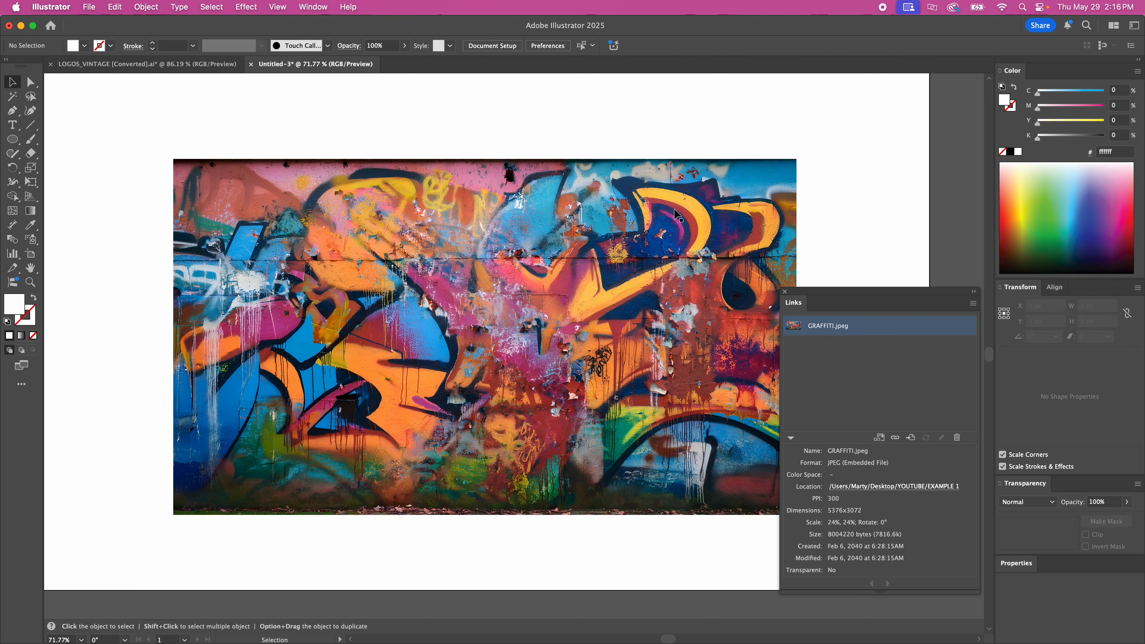
pyautogui.click(875, 328)
pyautogui.click(911, 438)
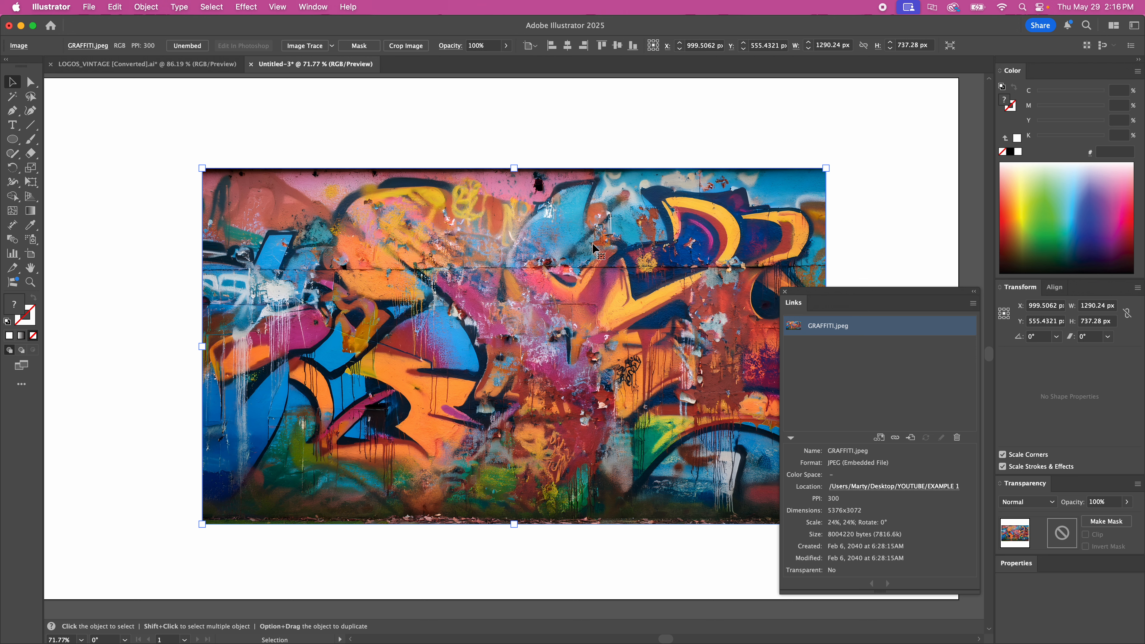
# Replace the graffiti image with a fresh GRAFFITI.jpeg from Finder and open it for editing in Photoshop
pyautogui.press('Delete')
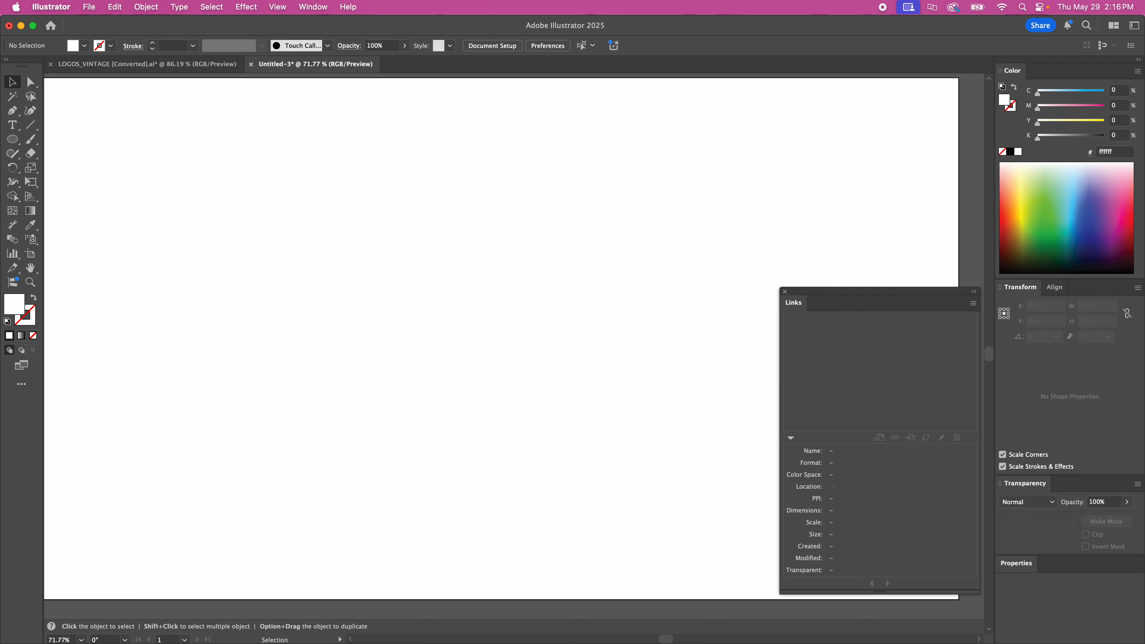
pyautogui.press('super+Tab')
pyautogui.moveTo(226, 436); pyautogui.dragTo(452, 294)
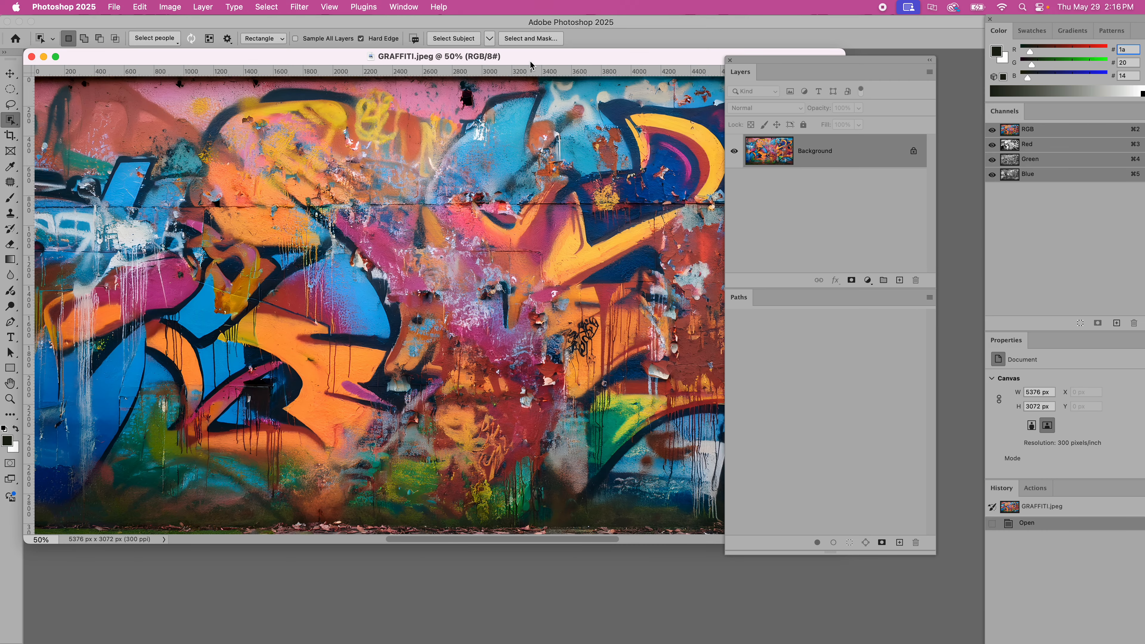
# Invert the colours of GRAFFITI.jpeg and save it as a progressive JPEG at maximum quality 12 with 3 scans
pyautogui.moveTo(530, 64); pyautogui.dragTo(547, 119)
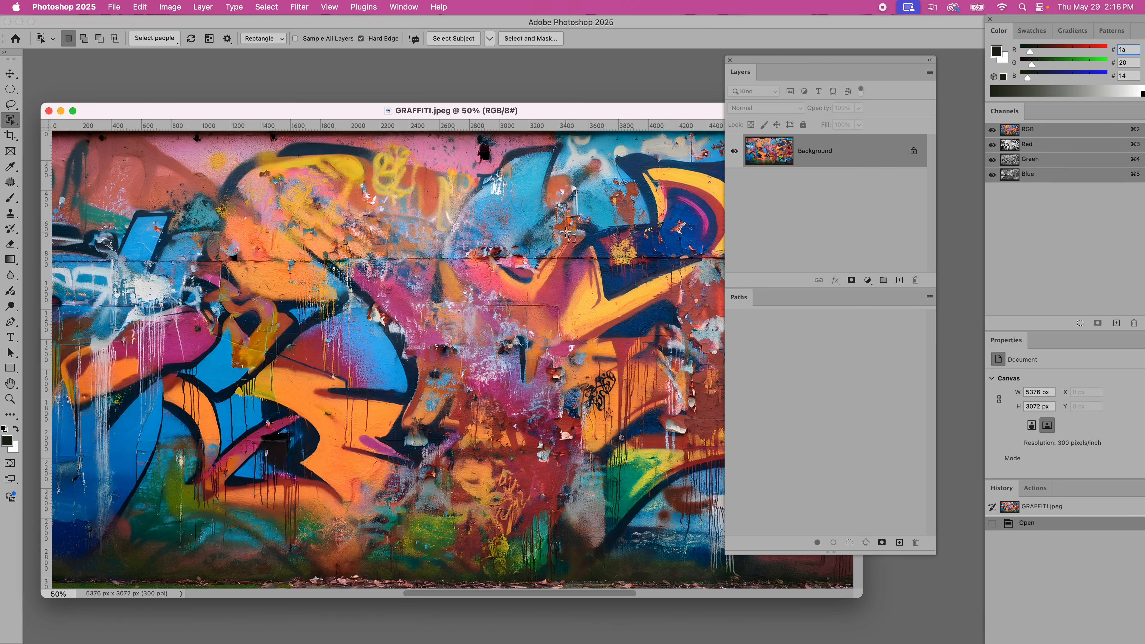
pyautogui.press('super+i')
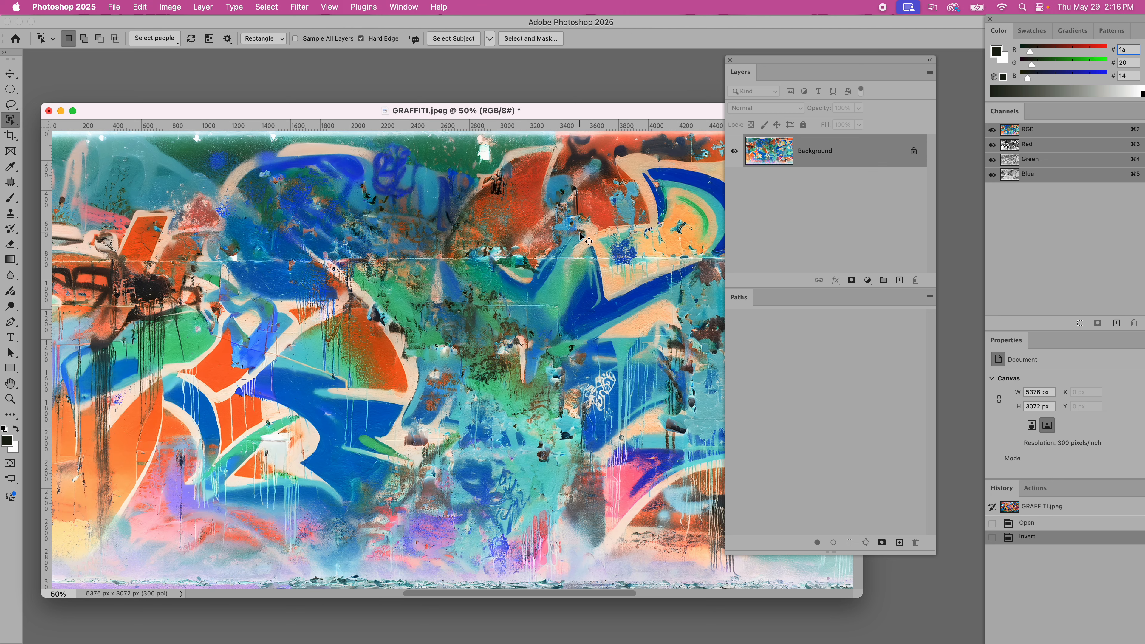
pyautogui.press('super+s')
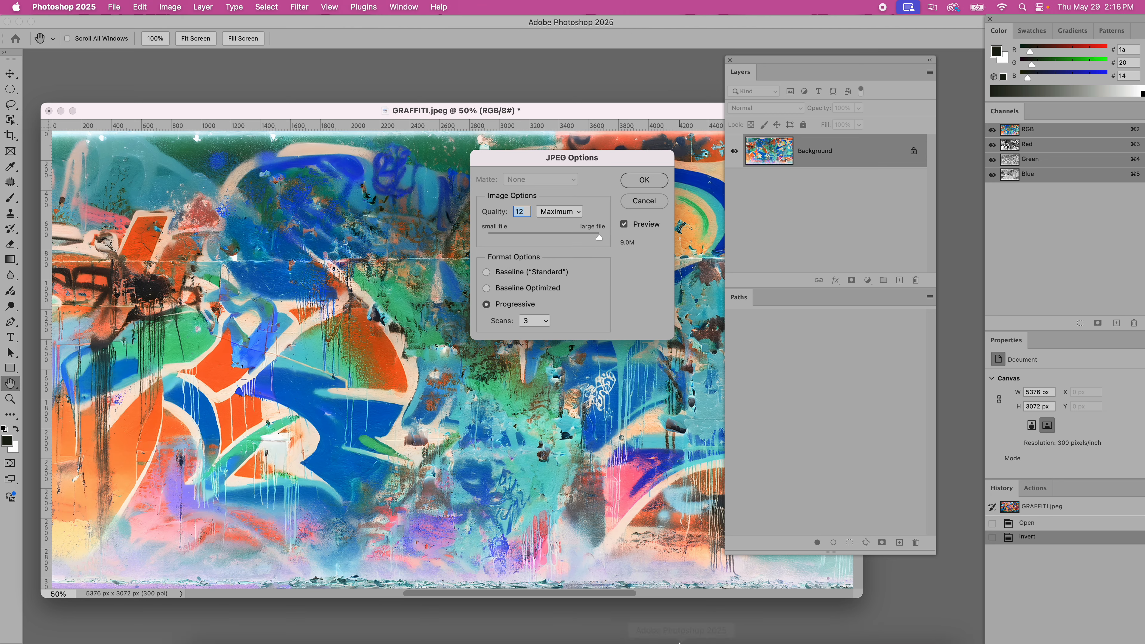
pyautogui.click(646, 181)
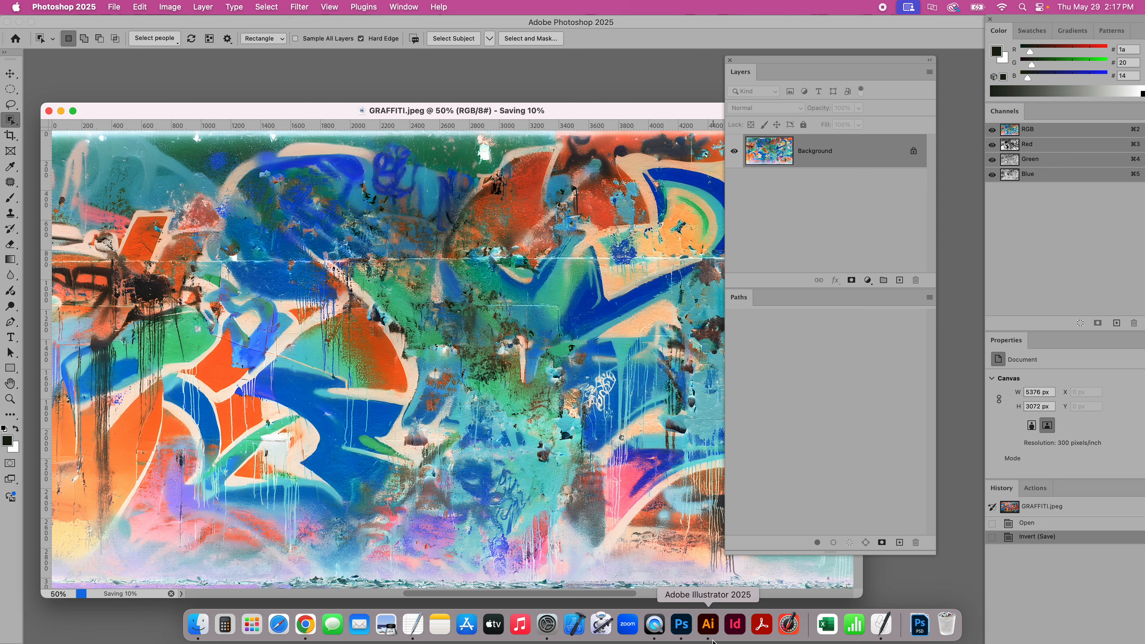
# Switch back to Illustrator and update the GRAFFITI.jpeg link with the edited file
pyautogui.click(709, 626)
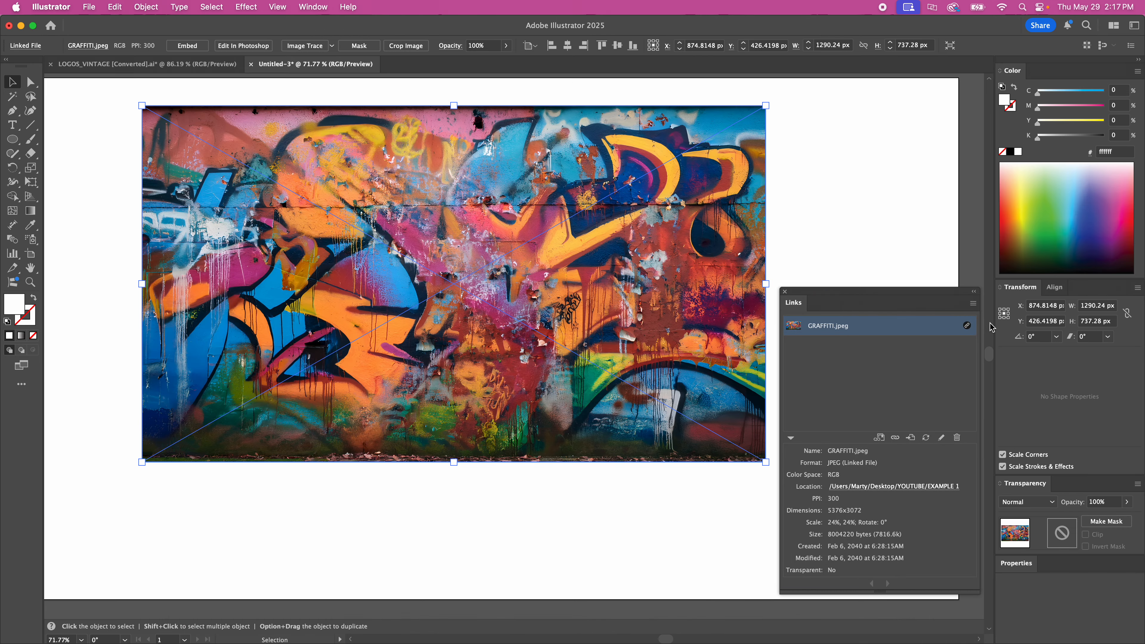
pyautogui.click(973, 305)
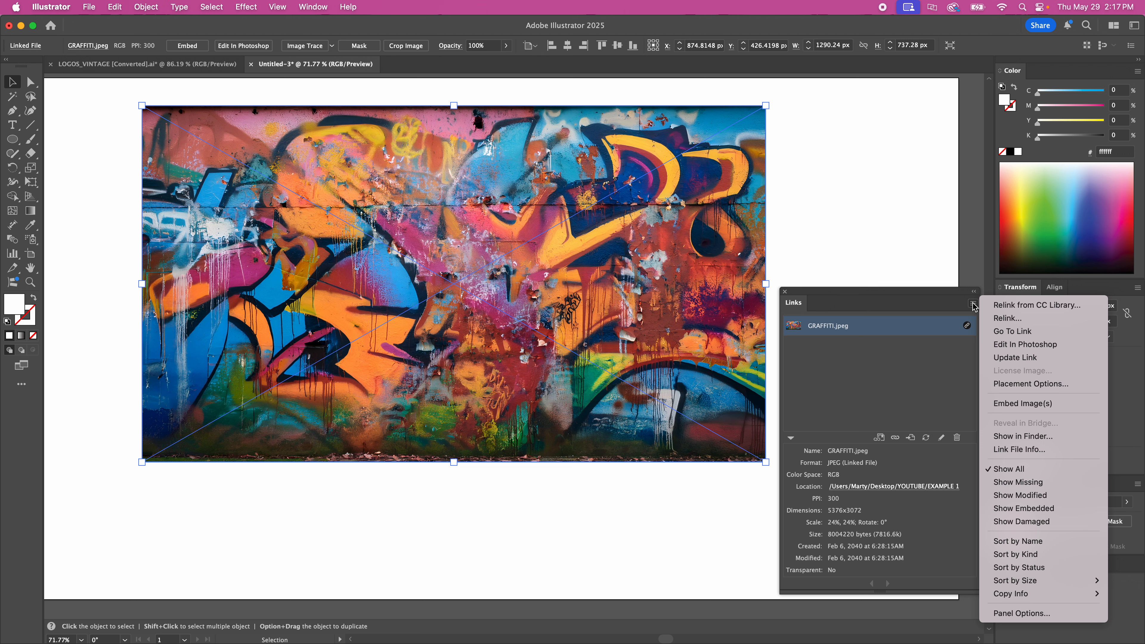
pyautogui.click(1022, 358)
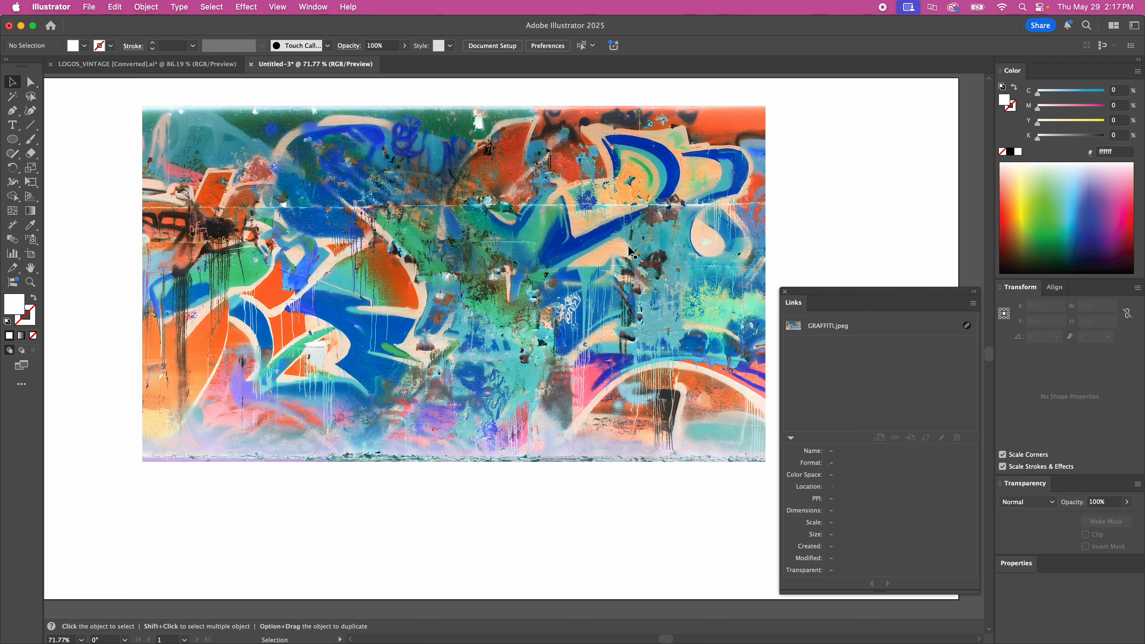
# Embed the linked GRAFFITI.jpeg image in the document and move it lower and slightly left on the artboard
pyautogui.click(973, 303)
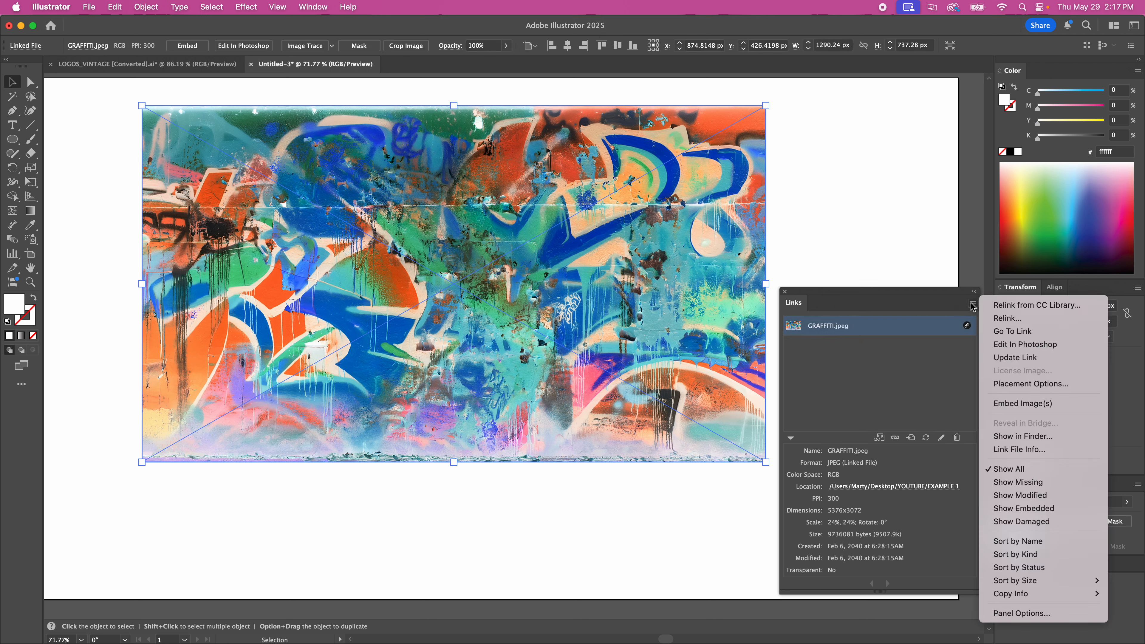
pyautogui.click(1022, 403)
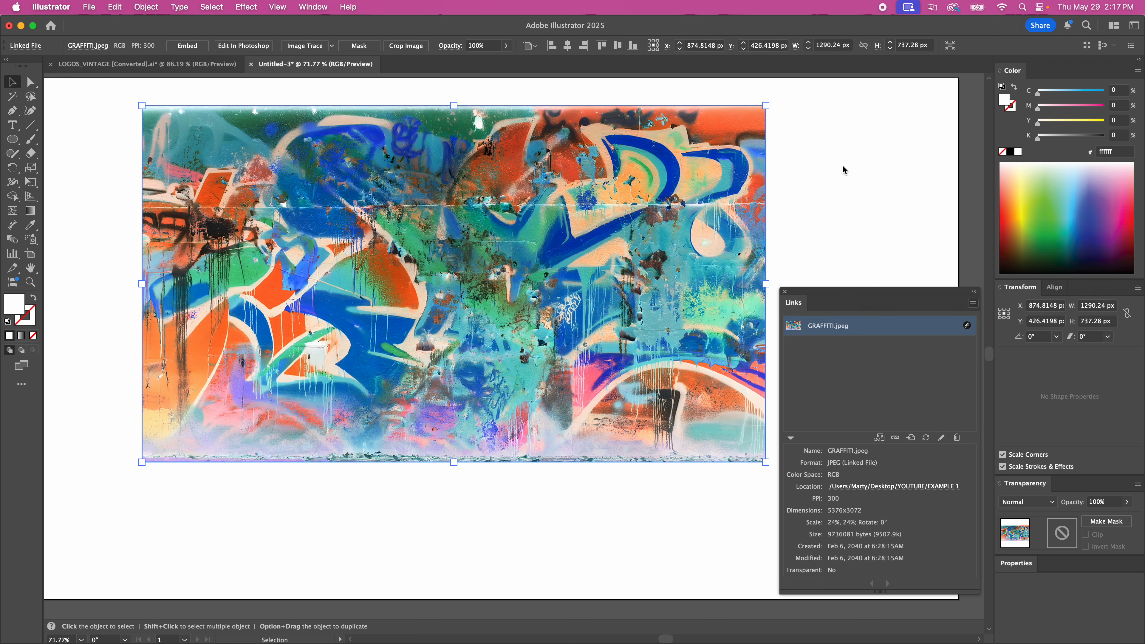
pyautogui.moveTo(555, 209); pyautogui.dragTo(525, 277)
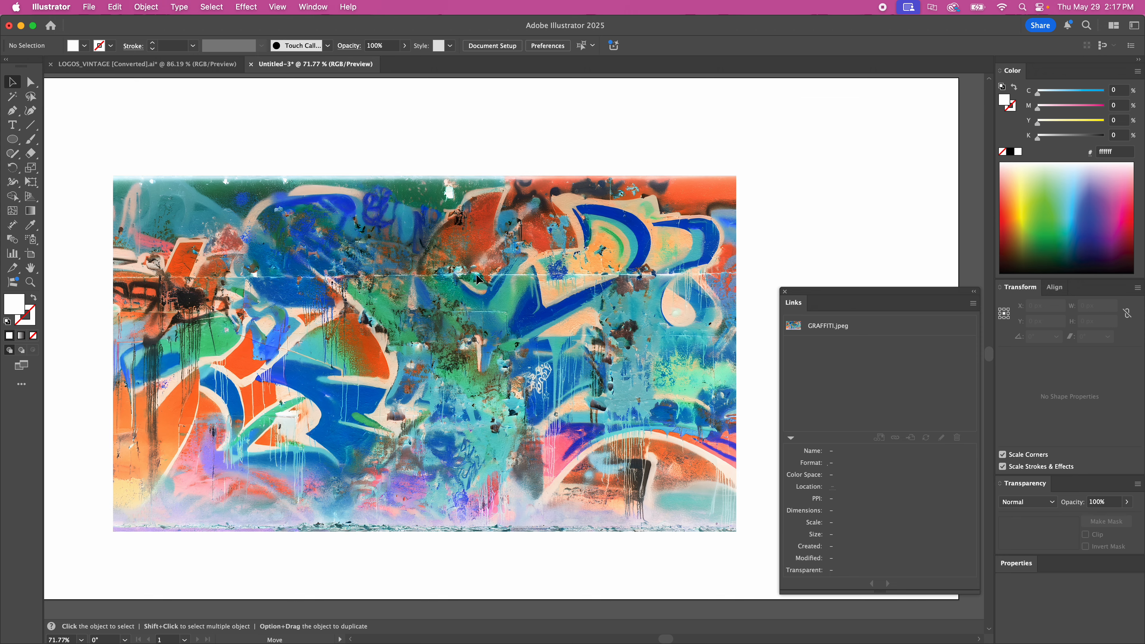